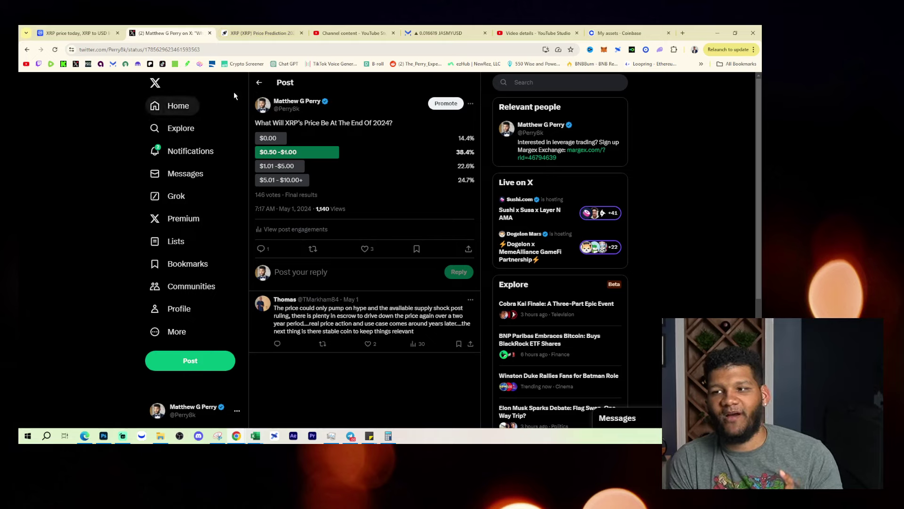
# Step: Switch to the Changelly XRP price prediction article and dismiss its 'Insights Included' newsletter popup
pyautogui.click(251, 34)
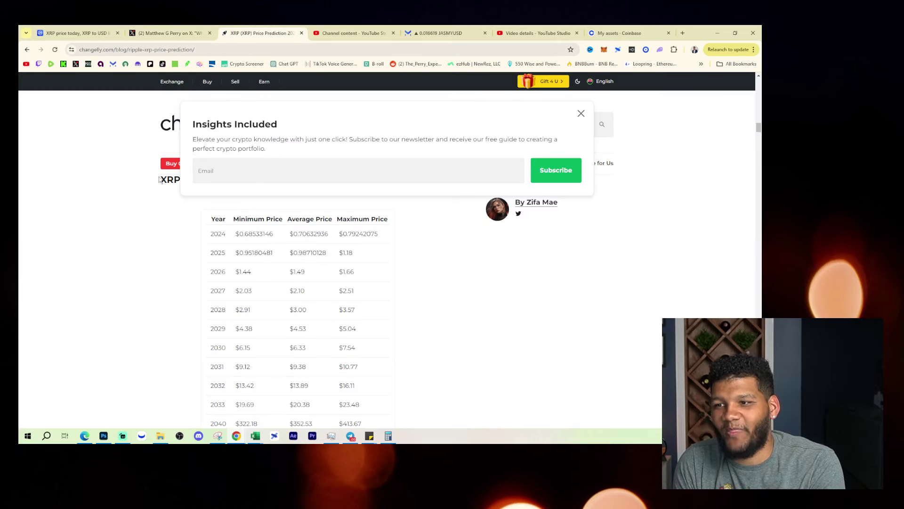
pyautogui.click(581, 114)
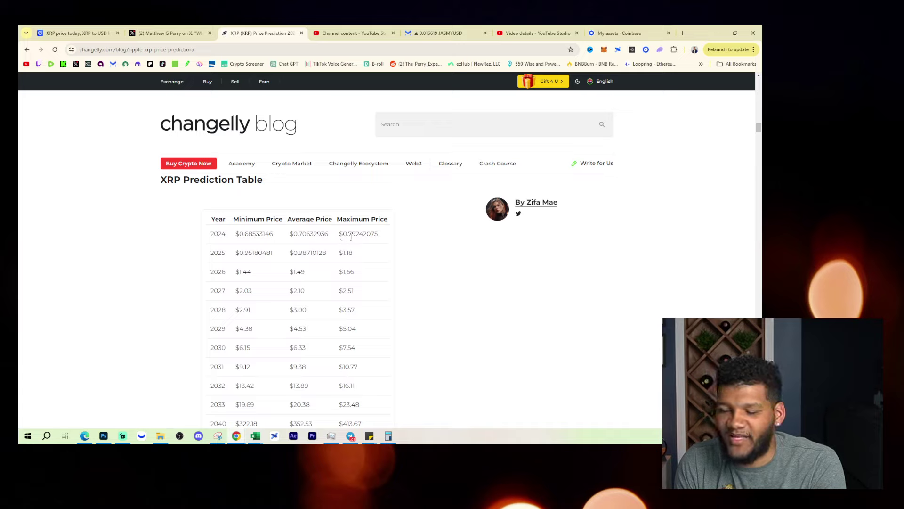
# Step: Return to the 'Matthew G Perry on X' tab showing the XRP end-of-2024 price poll
pyautogui.click(169, 33)
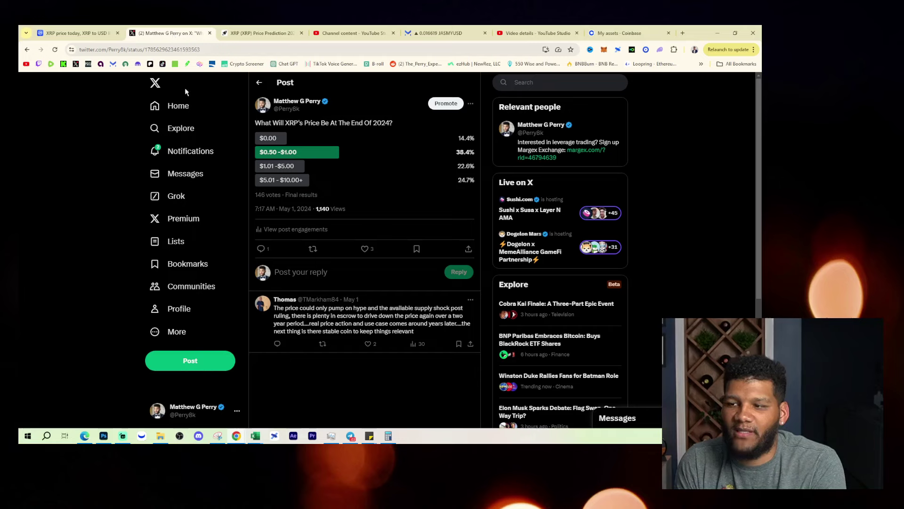